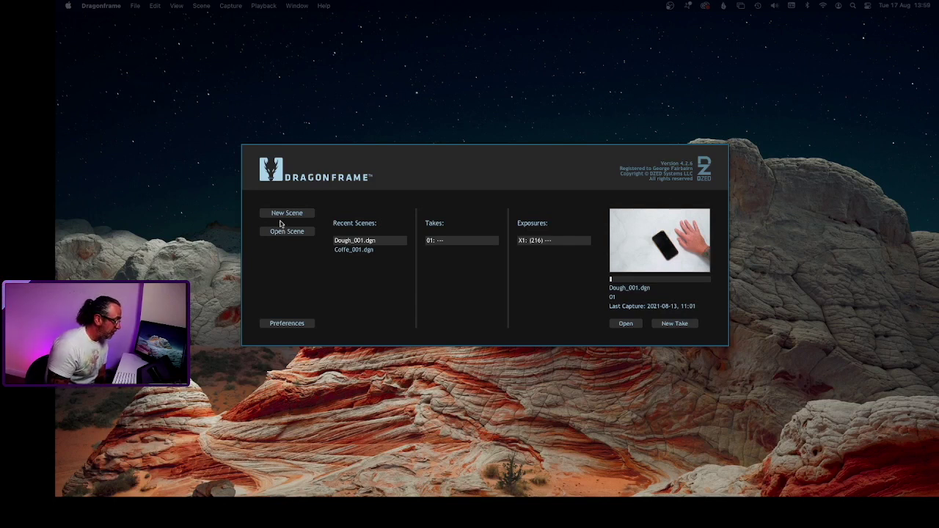
left_click(287, 213)
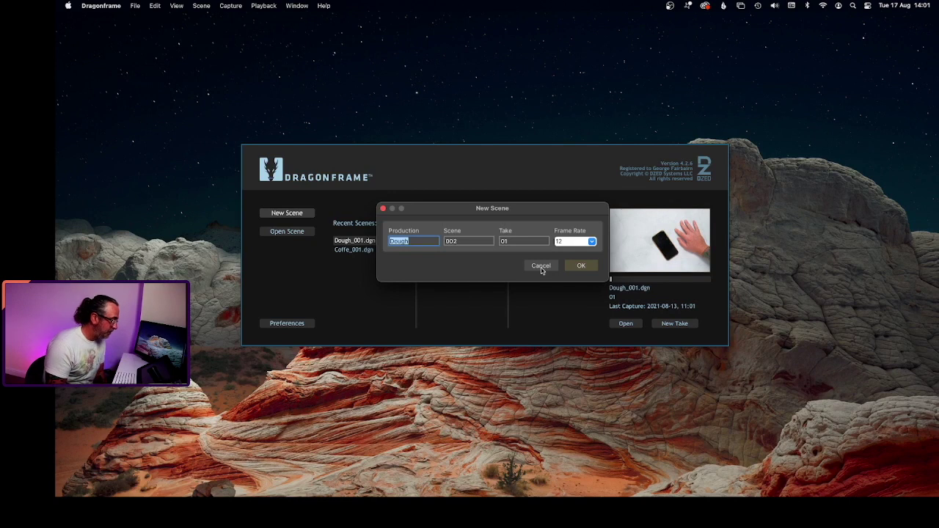
left_click(541, 266)
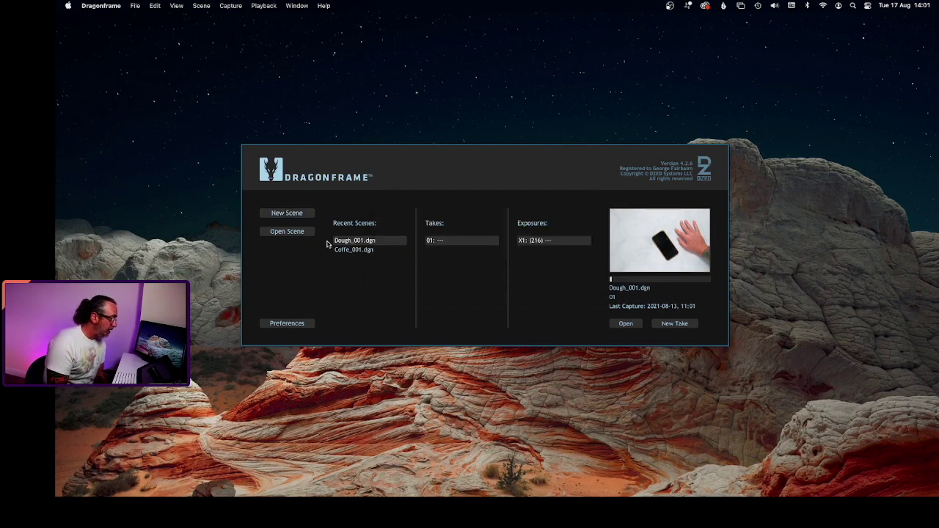
Open the recent scene Dough_001.dgn, take 01, in the animation window.
left_click(625, 323)
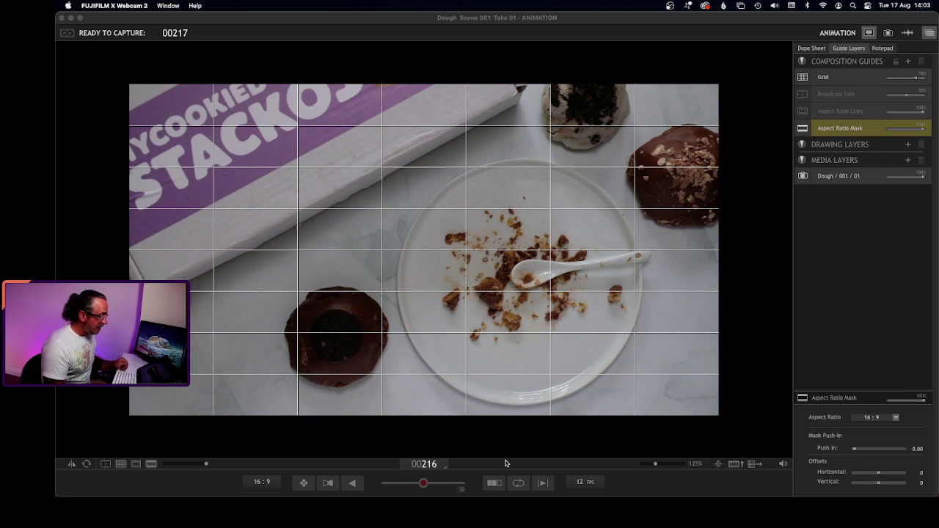
Switch the viewer to the live camera feed, keep 12 fps, and adjust the mask opacity slider.
left_click(432, 465)
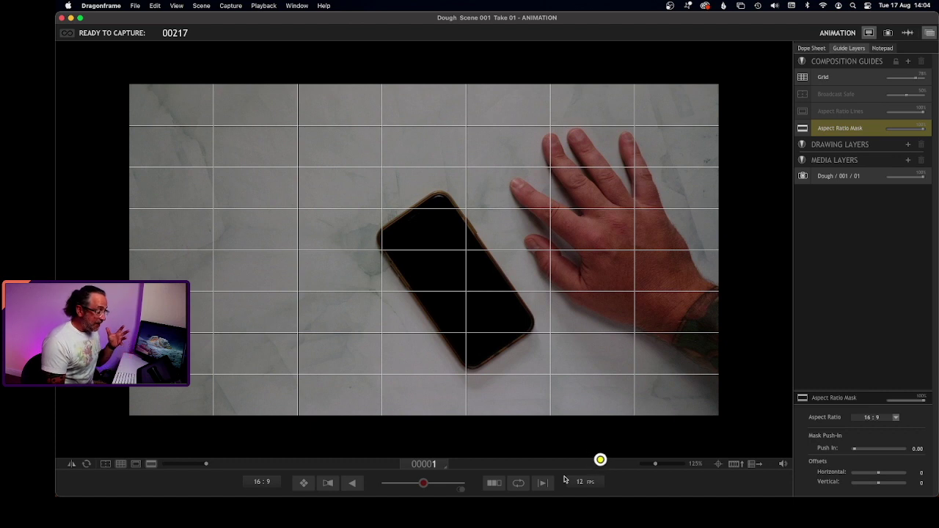
left_click(579, 481)
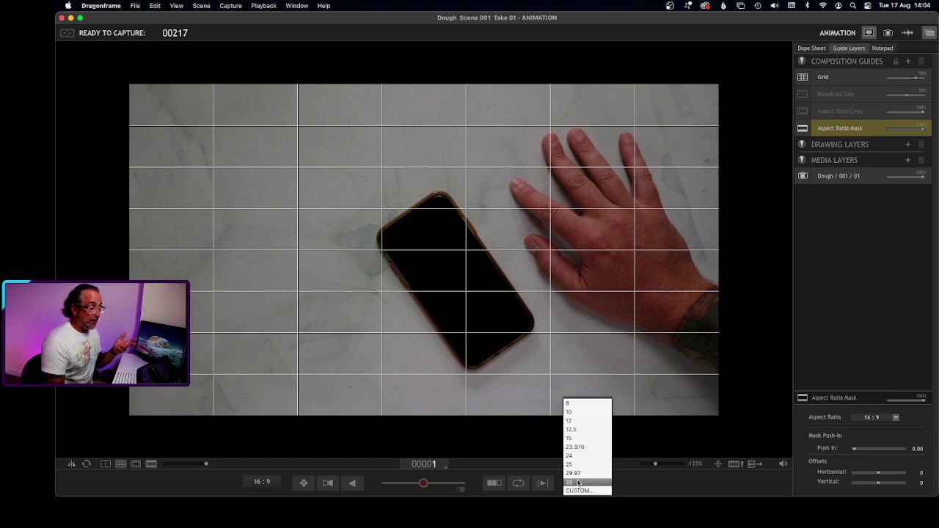
left_click(645, 483)
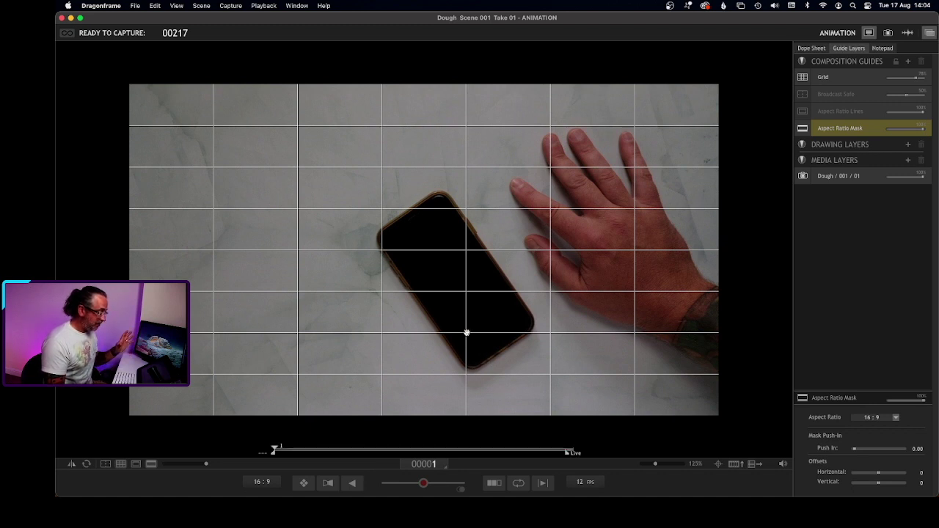
left_click(151, 464)
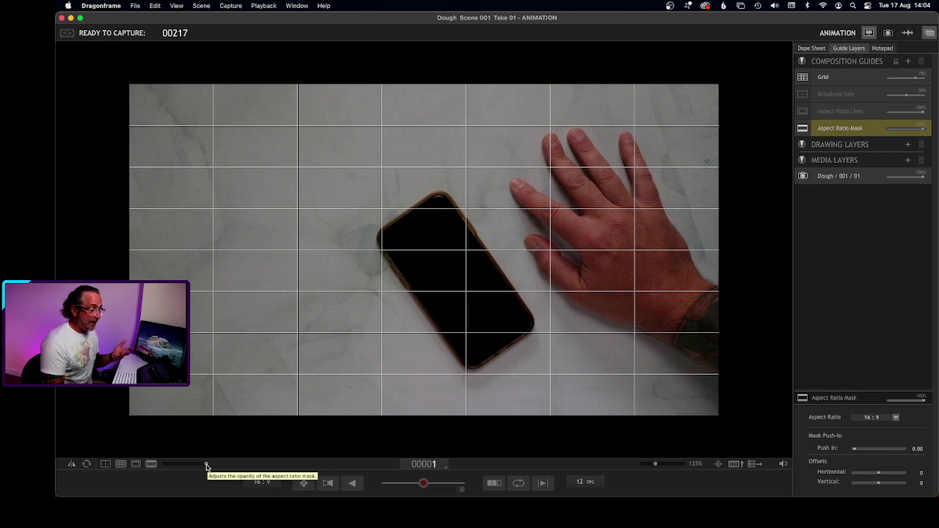
Vary the 16:9 mask opacity: lower it, make it fully opaque, then semi-transparent.
left_click_drag(207, 466, 165, 468)
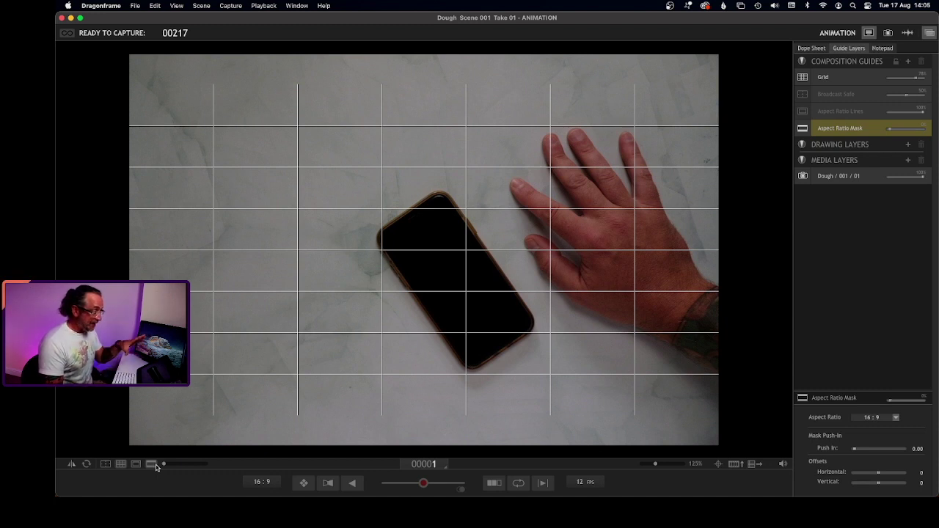
left_click_drag(163, 465, 227, 465)
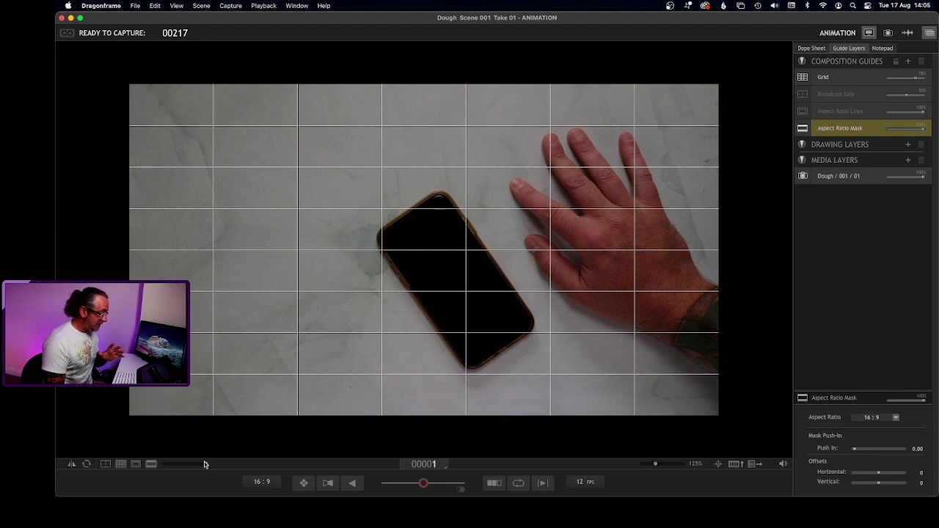
left_click_drag(205, 463, 182, 463)
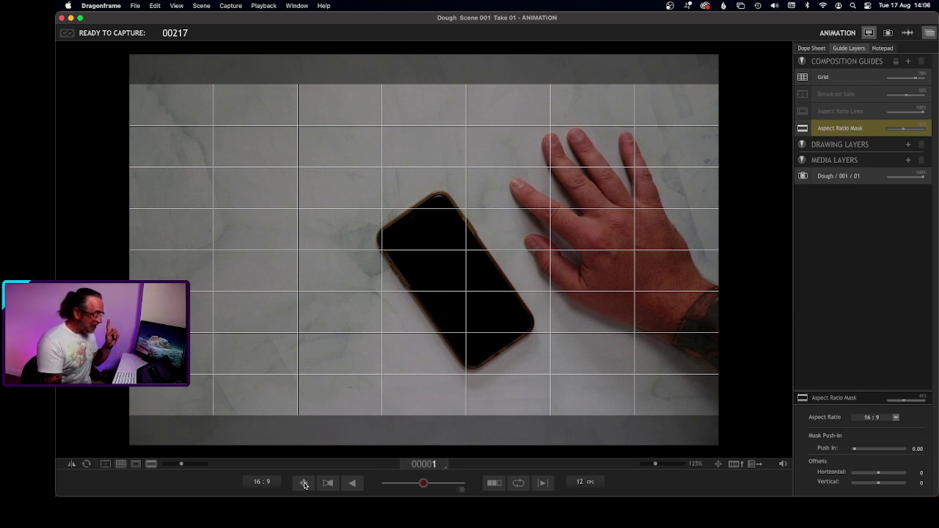
left_click(305, 484)
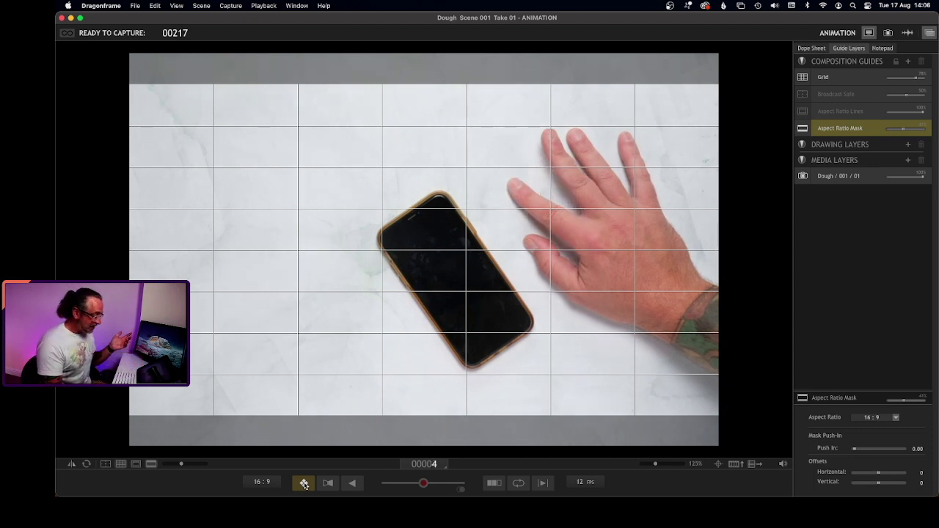
left_click(305, 483)
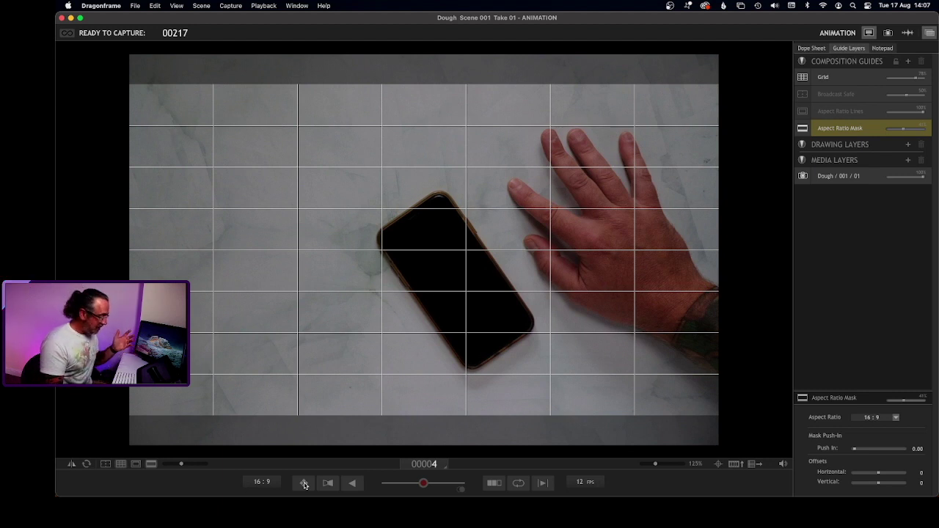
Toggle the viewer from live view to the brighter captured frame.
left_click(304, 483)
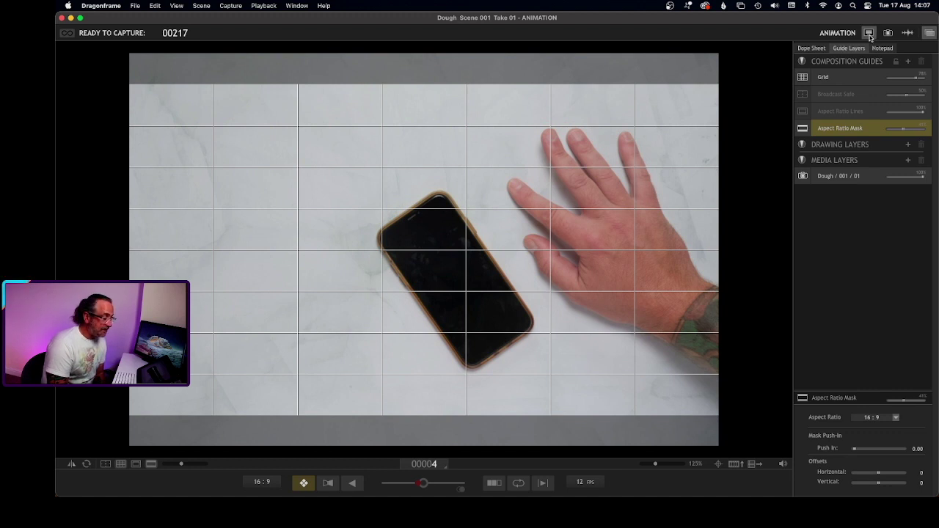
left_click(888, 34)
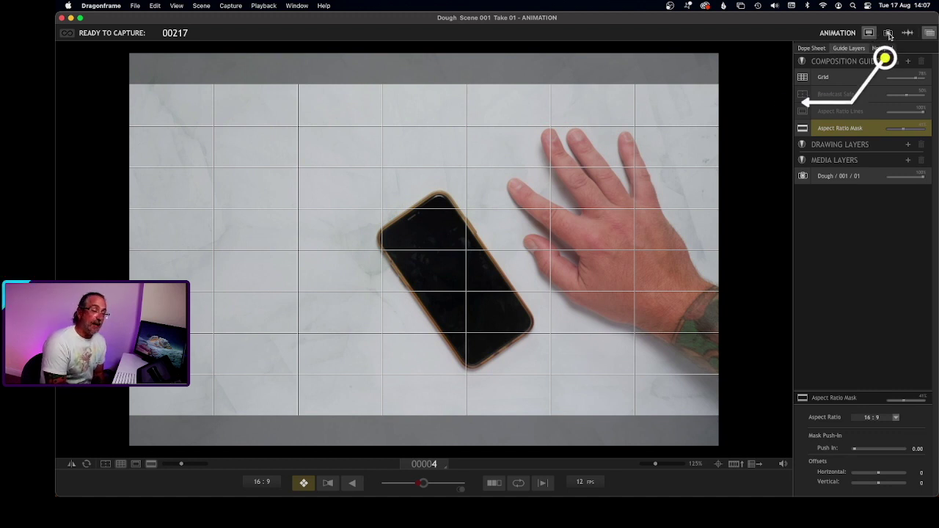
Switch to the Cinematography workspace showing image info and camera settings (f/10.0, 1/8 sec, ISO 200).
left_click(888, 34)
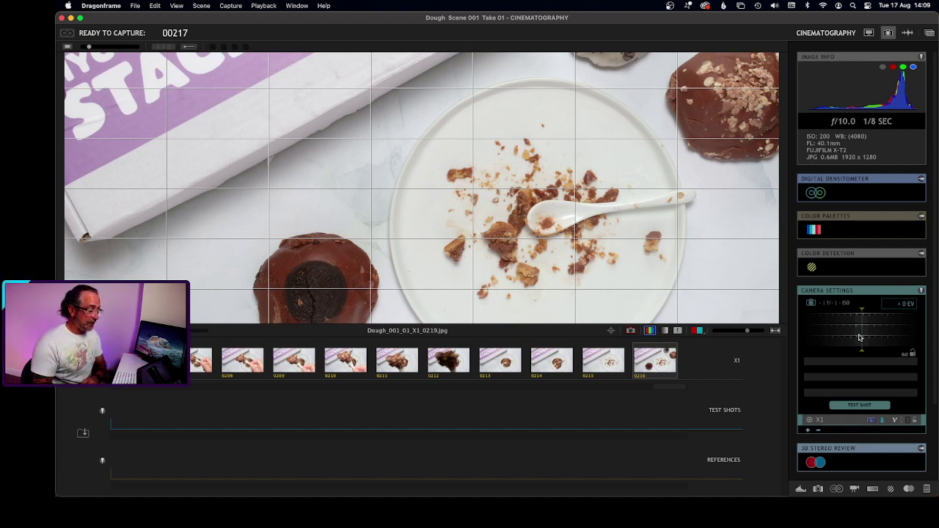
Cycle through the Animation, Cinematography and Audio workspaces, ending back in Animation.
left_click(867, 33)
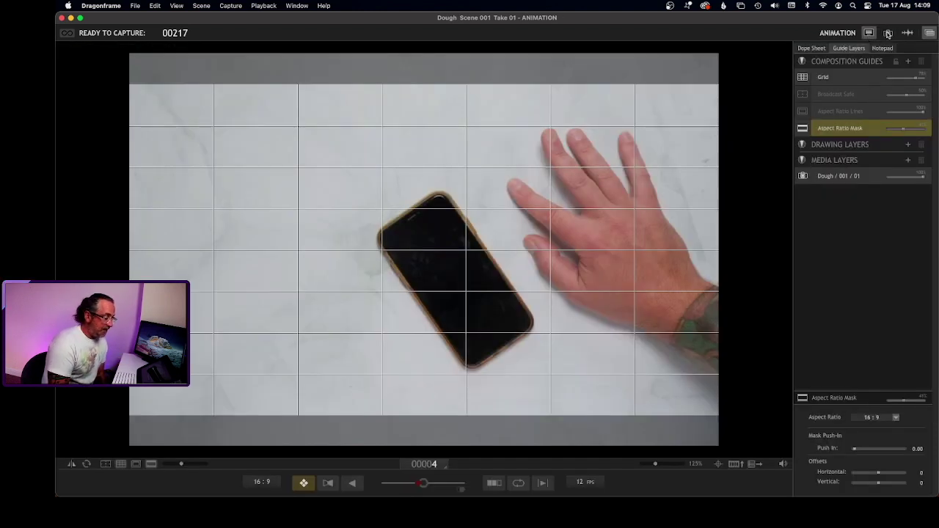
left_click(887, 33)
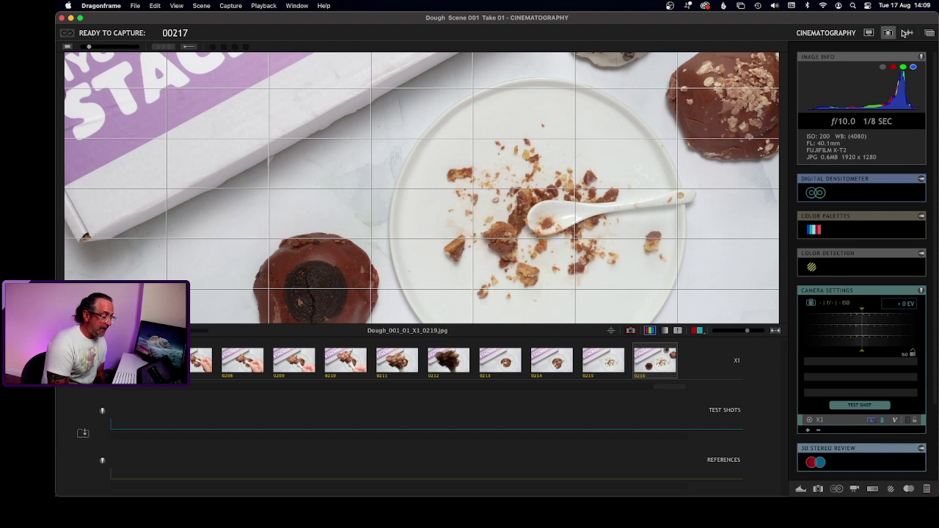
left_click(907, 34)
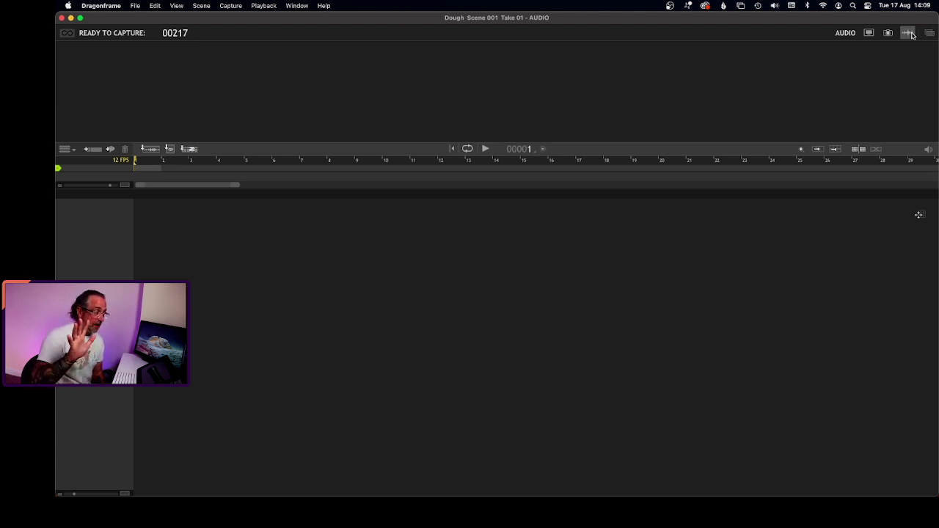
left_click(869, 33)
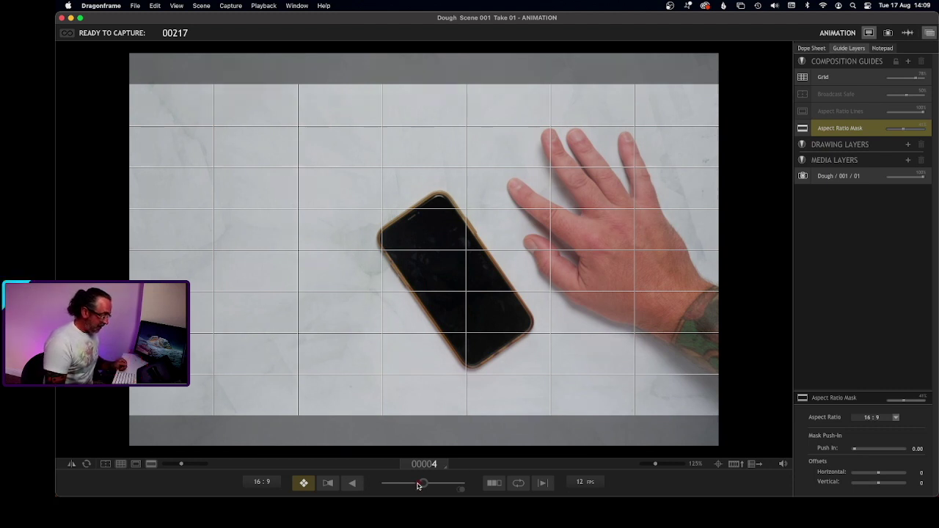
Brighten the live/frame blend, enable short-segment playback, and play the take in reverse.
left_click_drag(420, 485, 423, 486)
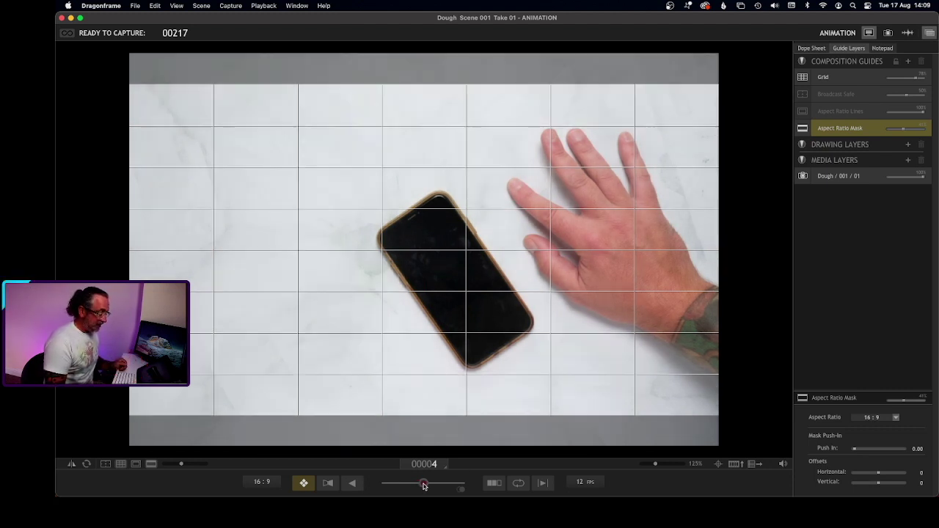
left_click(544, 483)
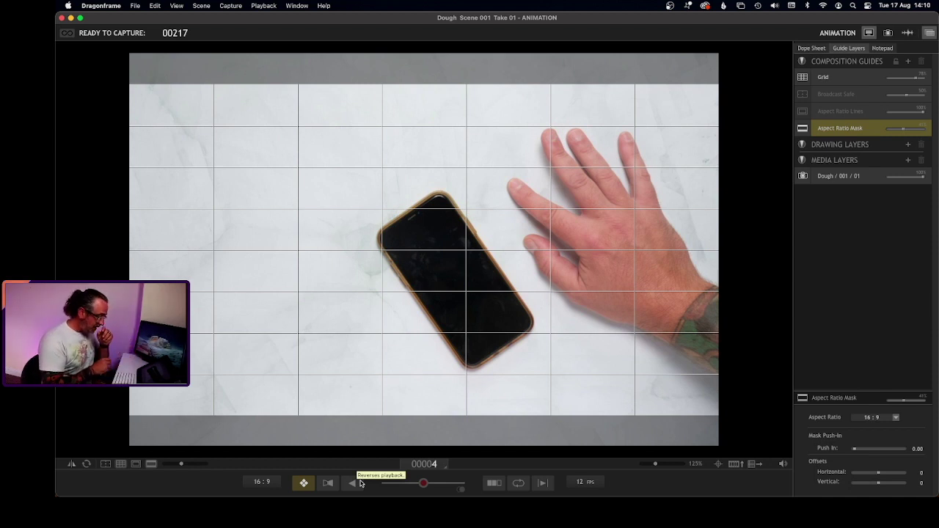
left_click(361, 483)
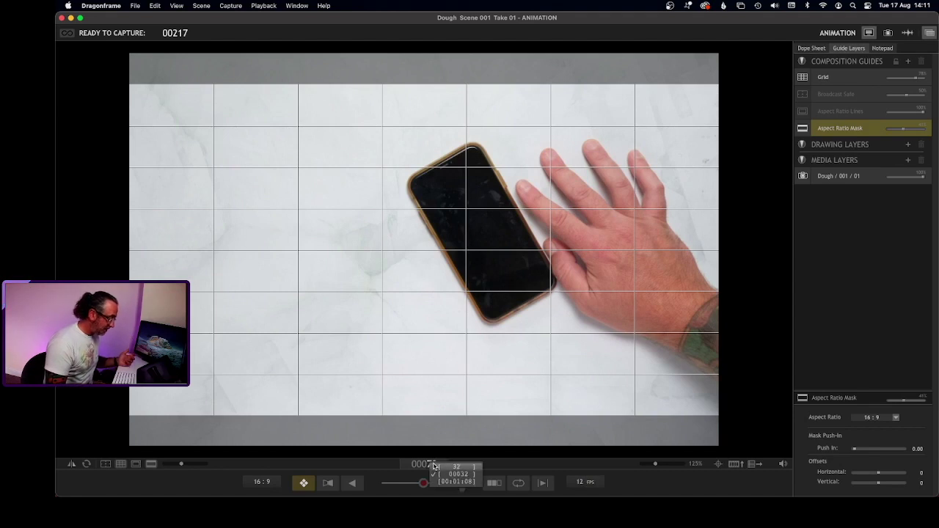
Scrub the playhead back to frame 1 and bring up the frame-rate list.
mouse_move(381, 449)
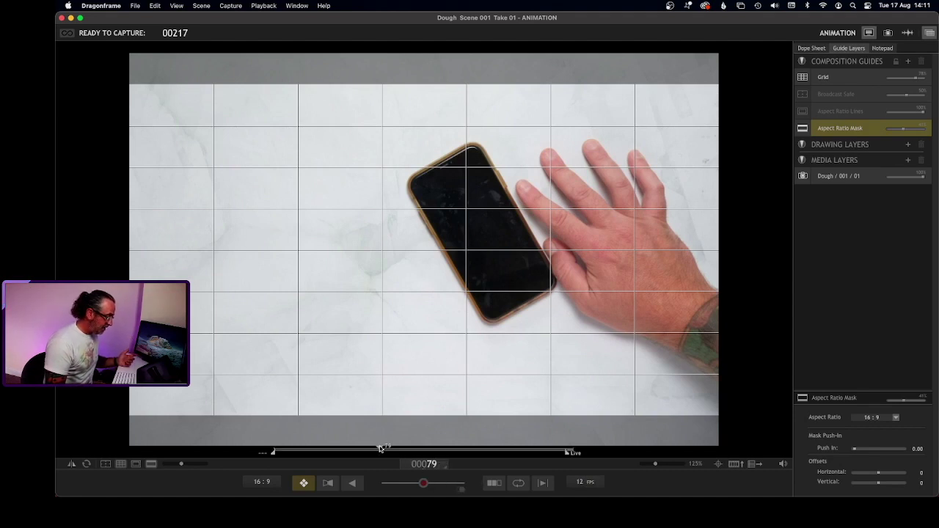
left_click_drag(380, 449, 272, 450)
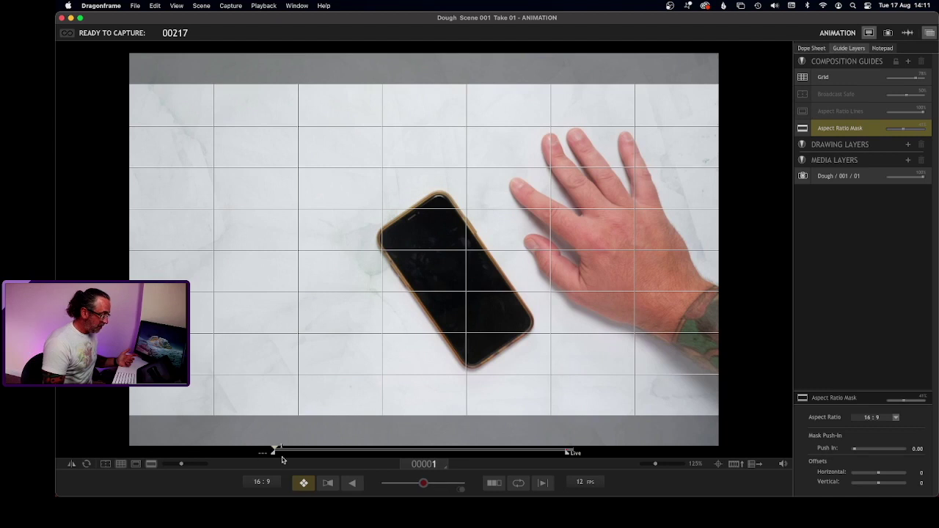
left_click(602, 483)
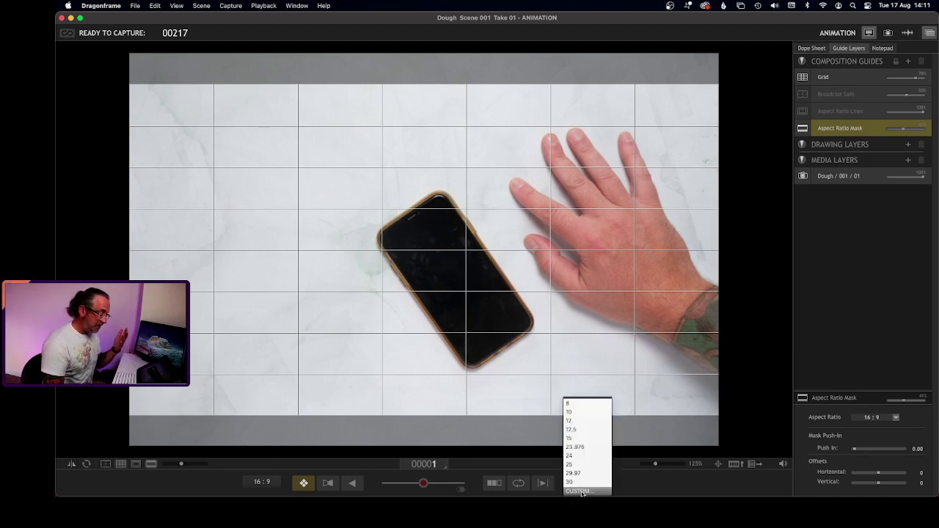
Preview the take at a custom frame rate of 6 fps, then stop playback.
left_click(581, 491)
type("6")
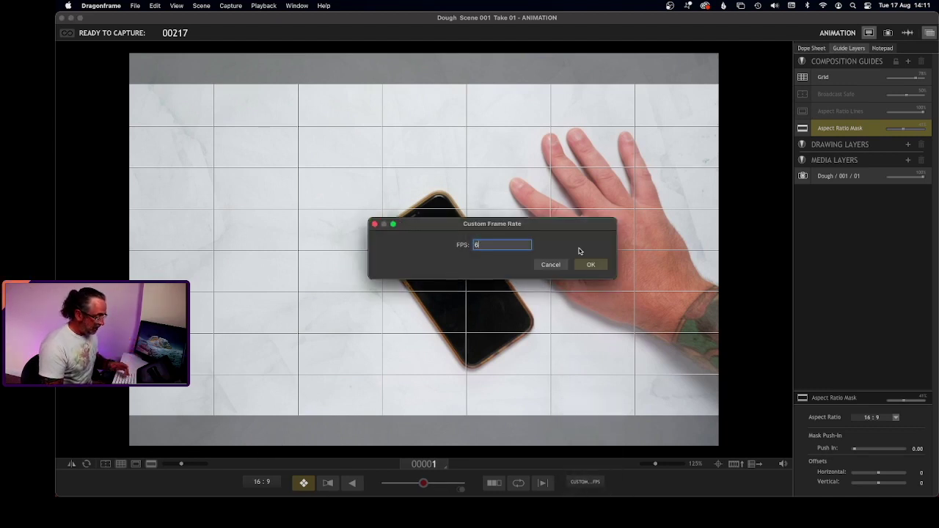
left_click(589, 265)
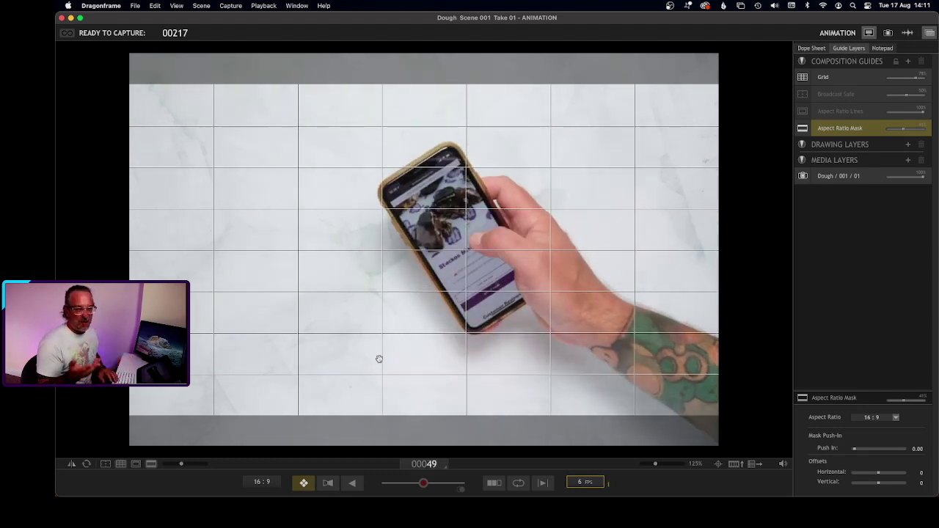
key("0")
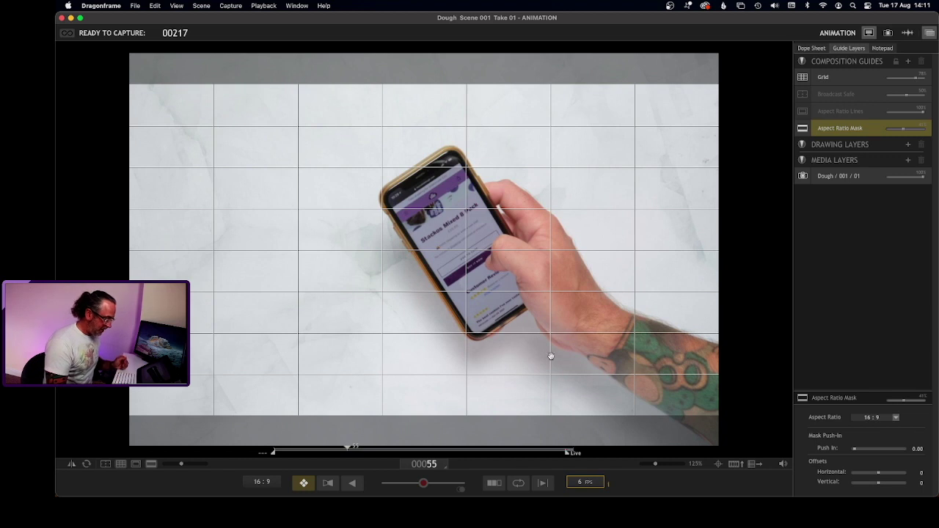
Set the frame rate back to 12 fps and play the take again.
left_click(585, 482)
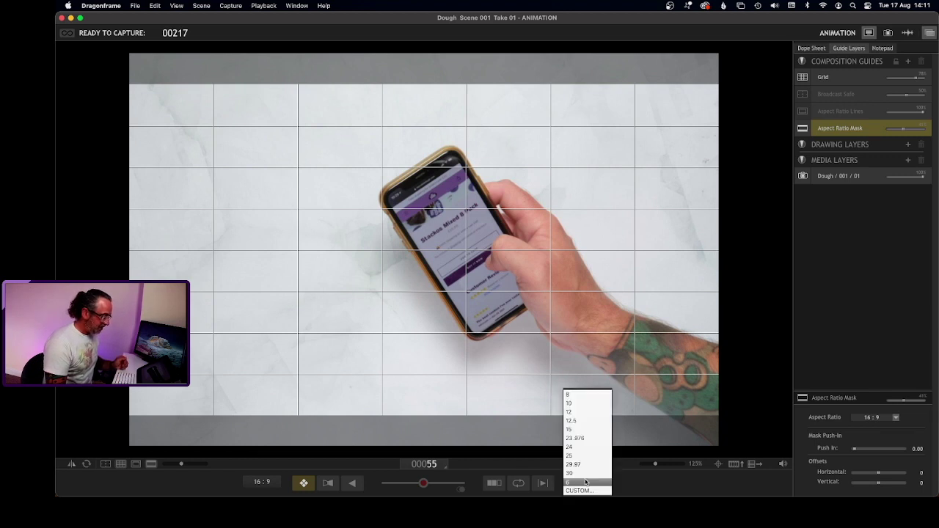
left_click(567, 414)
key("0")
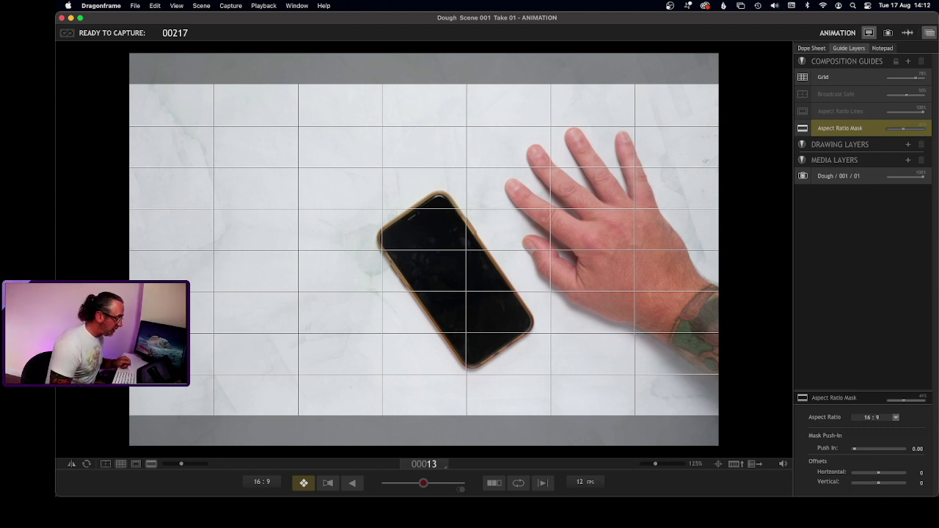
Show the Keypad window from the Window menu, move it right, then start deleting the current frame.
left_click(289, 7)
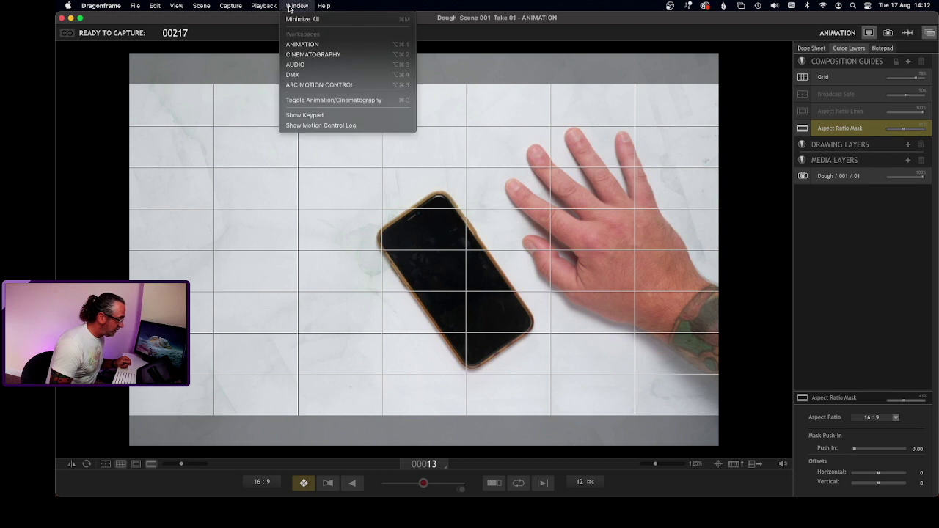
left_click(310, 114)
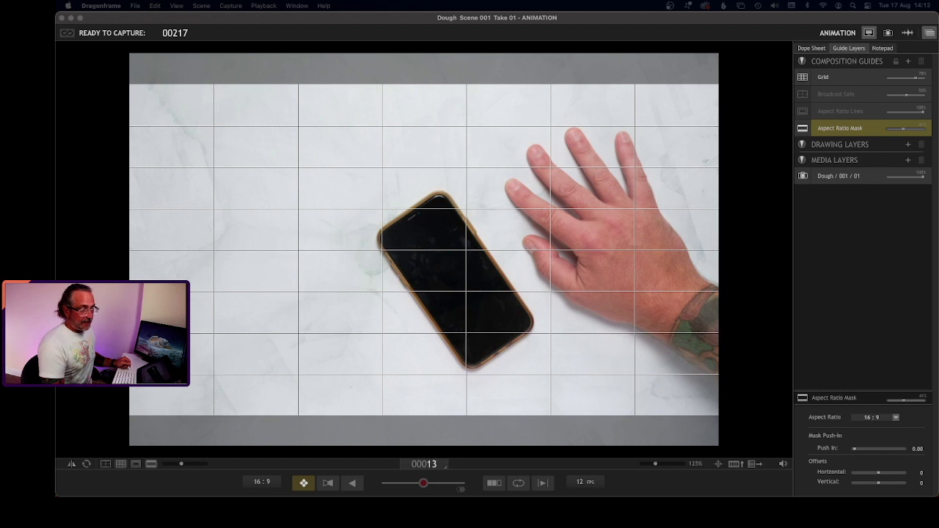
left_click_drag(487, 139, 816, 165)
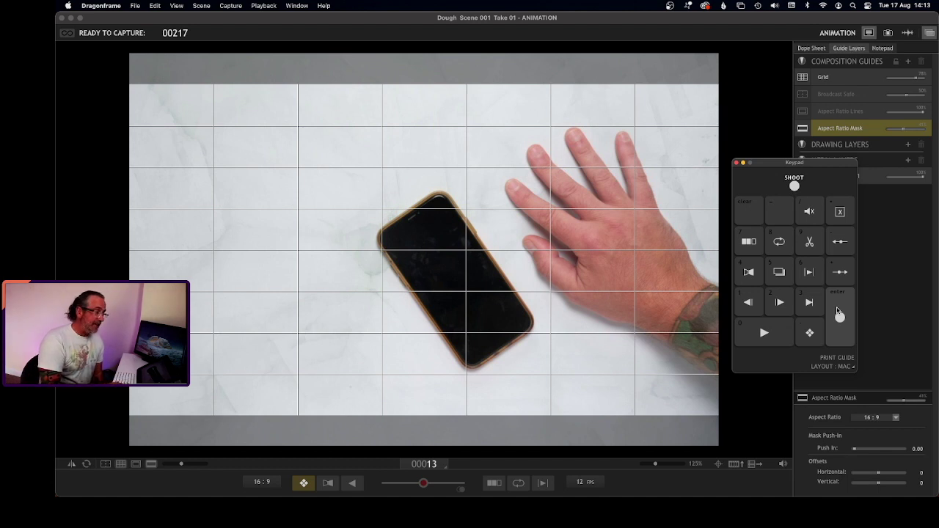
key("BackSpace")
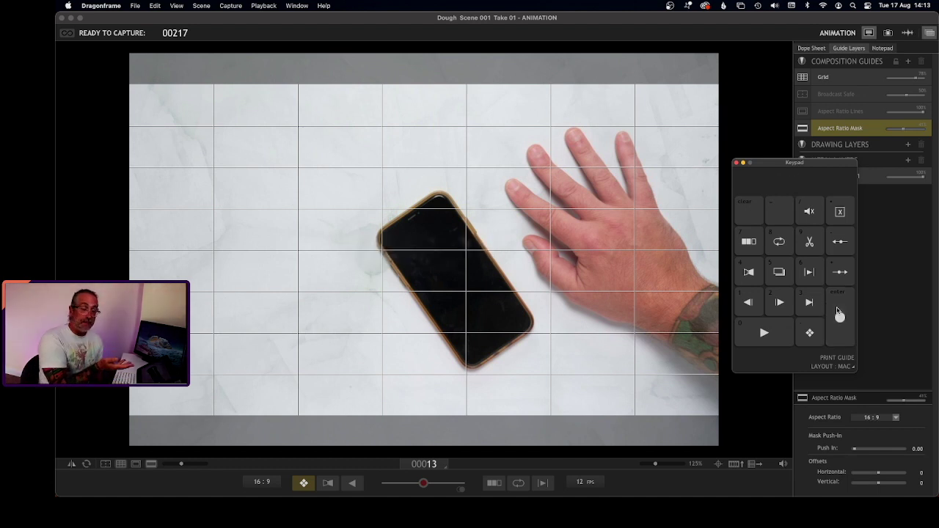